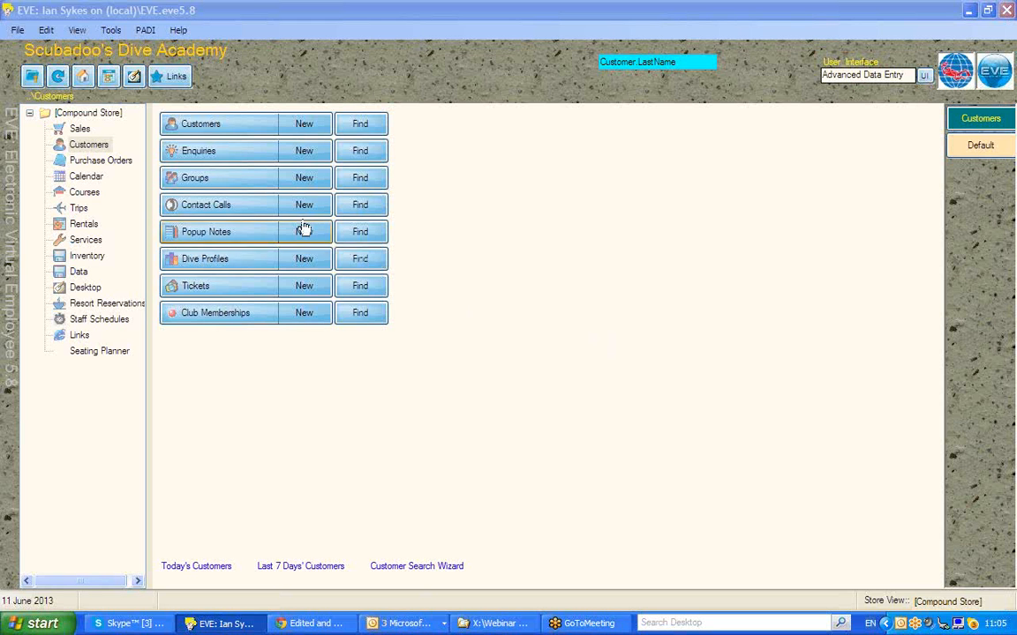
# - Create a new contact call, assigning the employee and choosing the customer from a customer search for "tre"
pyautogui.click(81, 144)
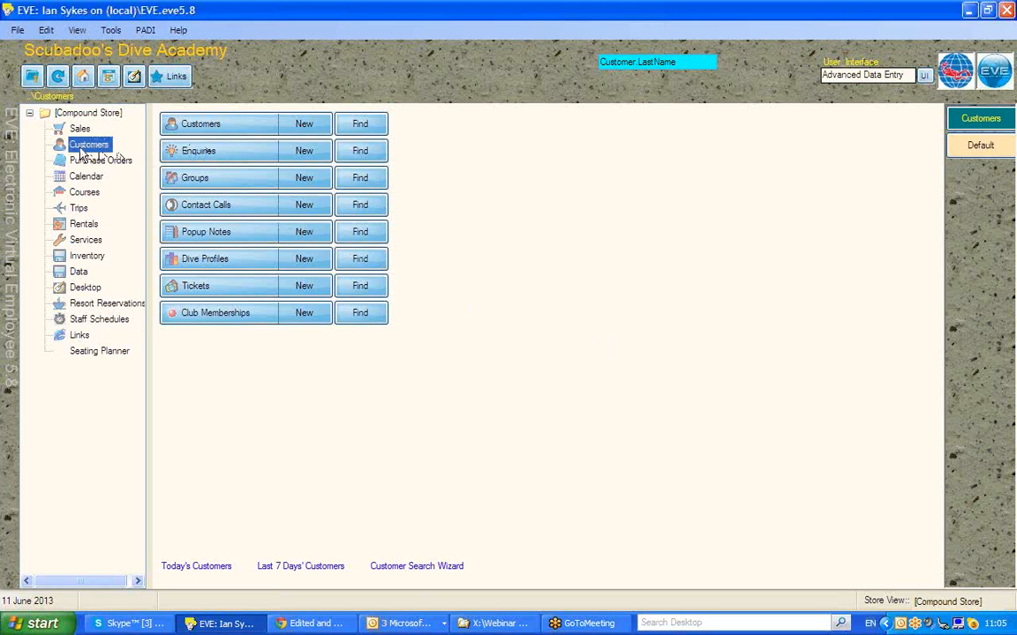
pyautogui.click(303, 209)
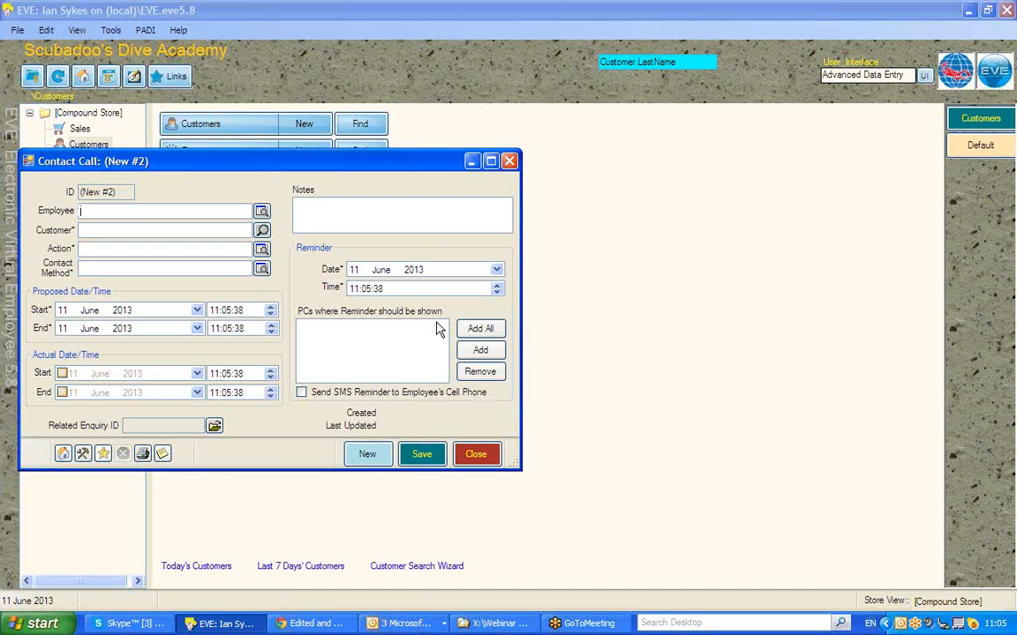
pyautogui.click(110, 230)
pyautogui.write('tre')
pyautogui.press('Return')
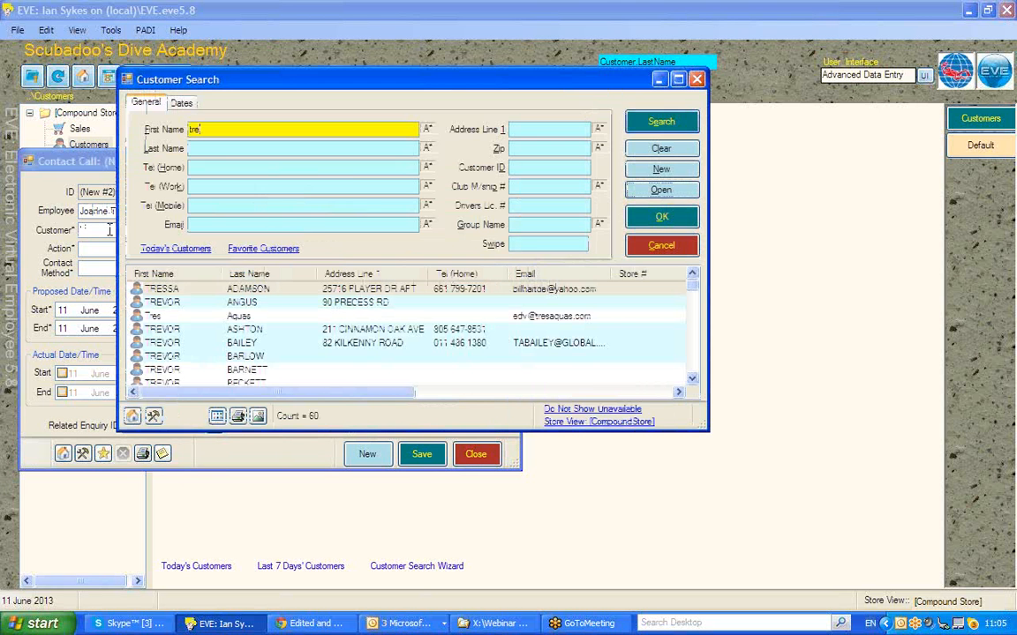
pyautogui.click(174, 293)
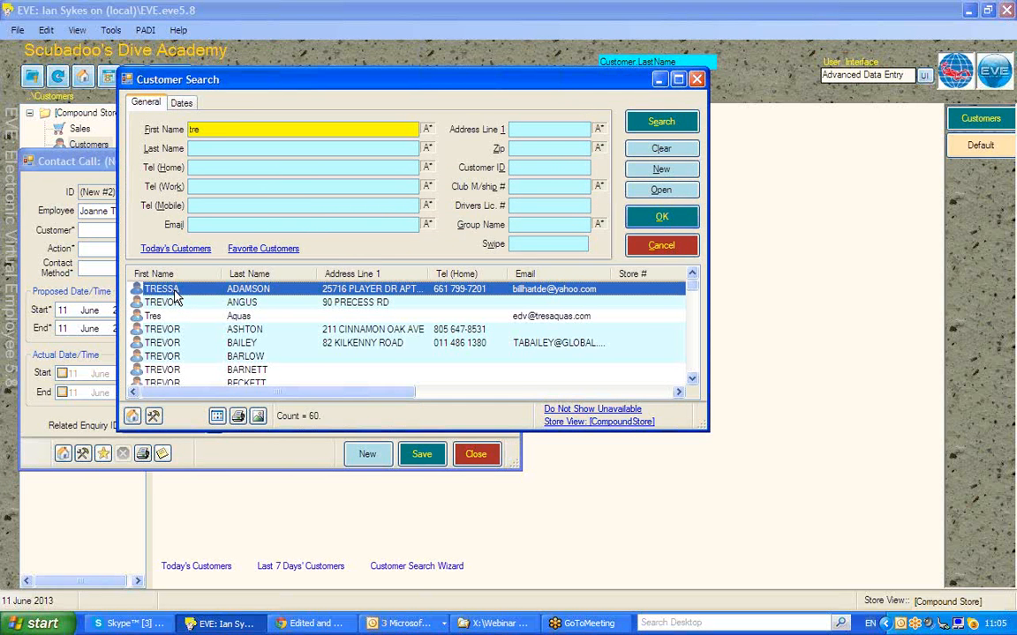
pyautogui.doubleClick(174, 296)
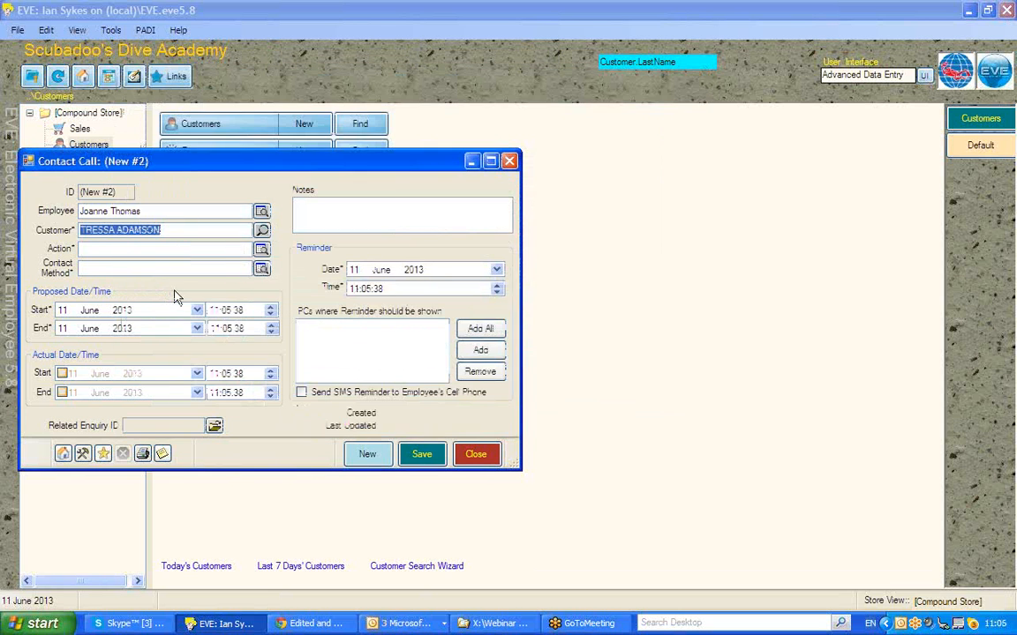
pyautogui.click(263, 231)
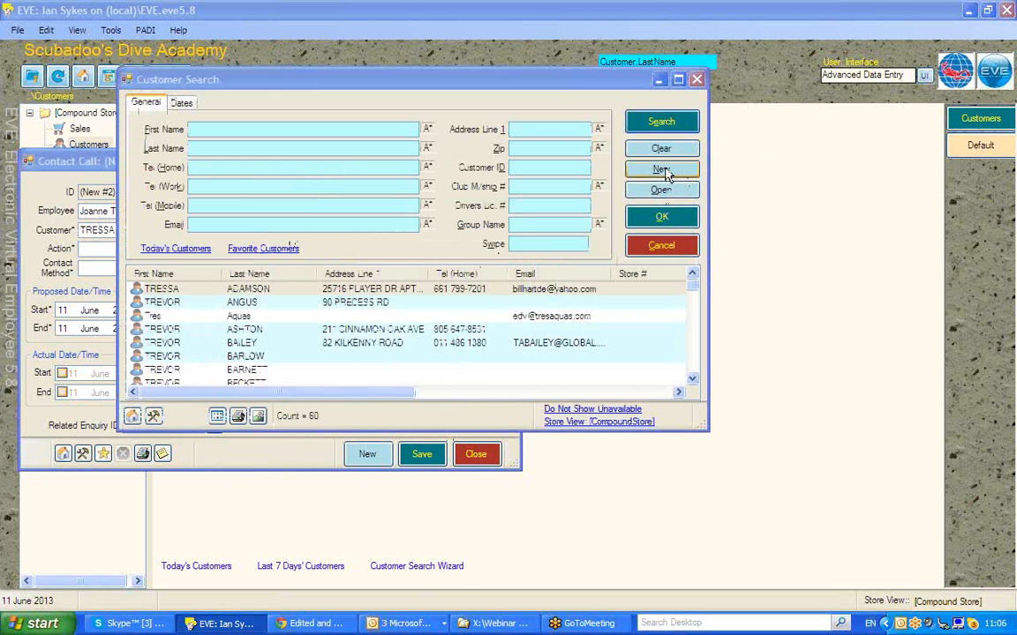
pyautogui.click(676, 250)
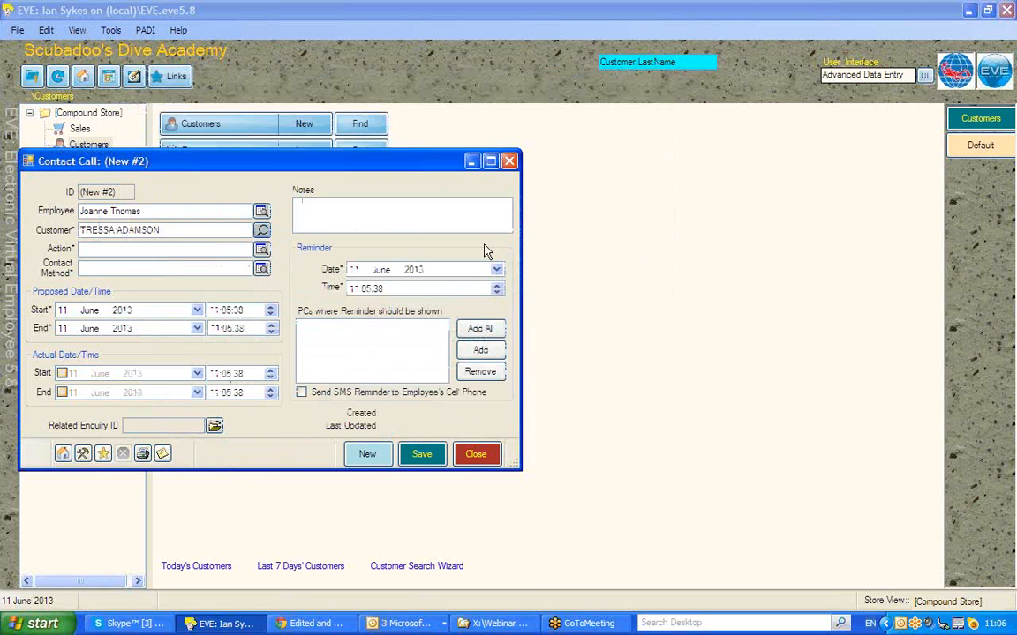
# - Set the contact call's action to Send Info and its contact method to Email
pyautogui.click(262, 250)
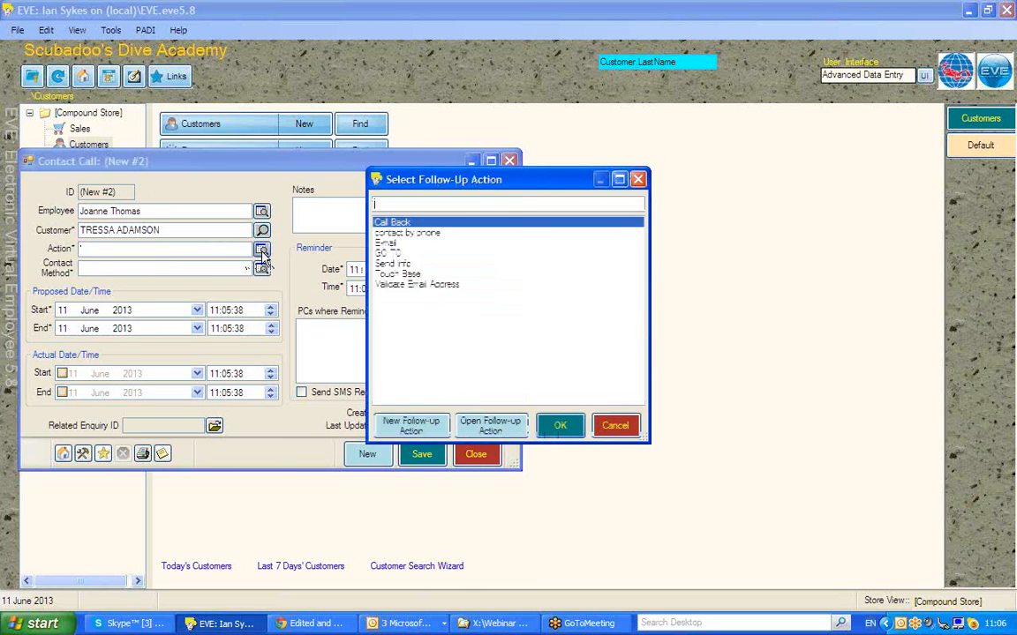
pyautogui.doubleClick(385, 244)
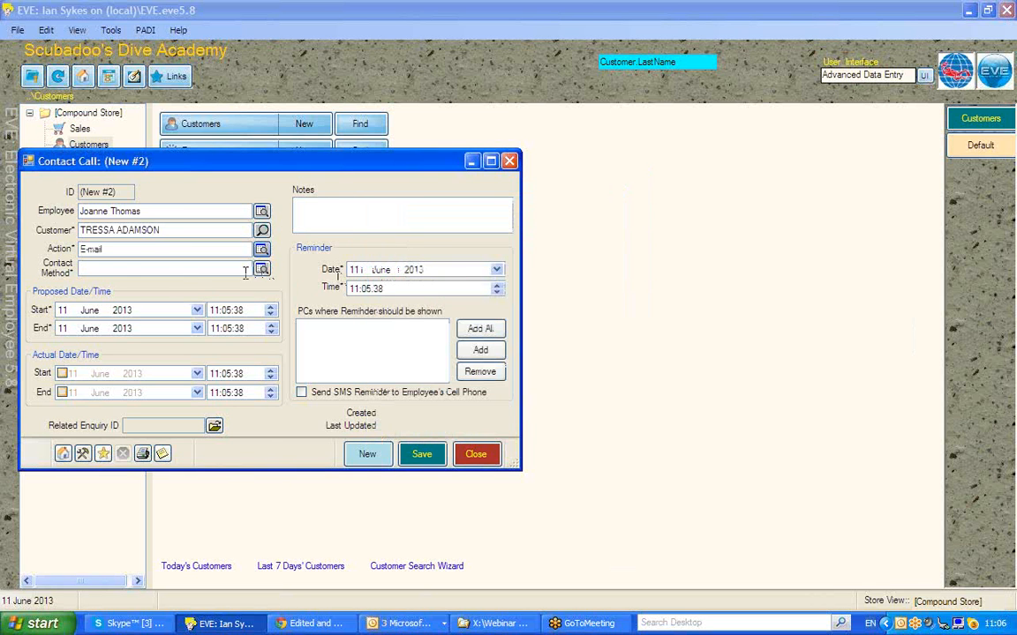
pyautogui.click(262, 270)
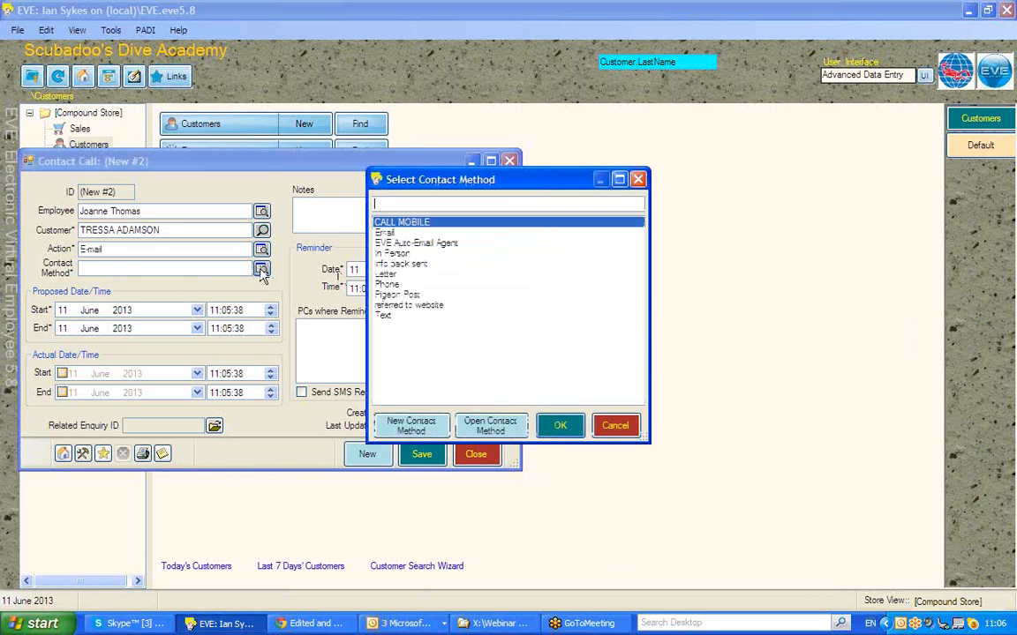
pyautogui.doubleClick(385, 232)
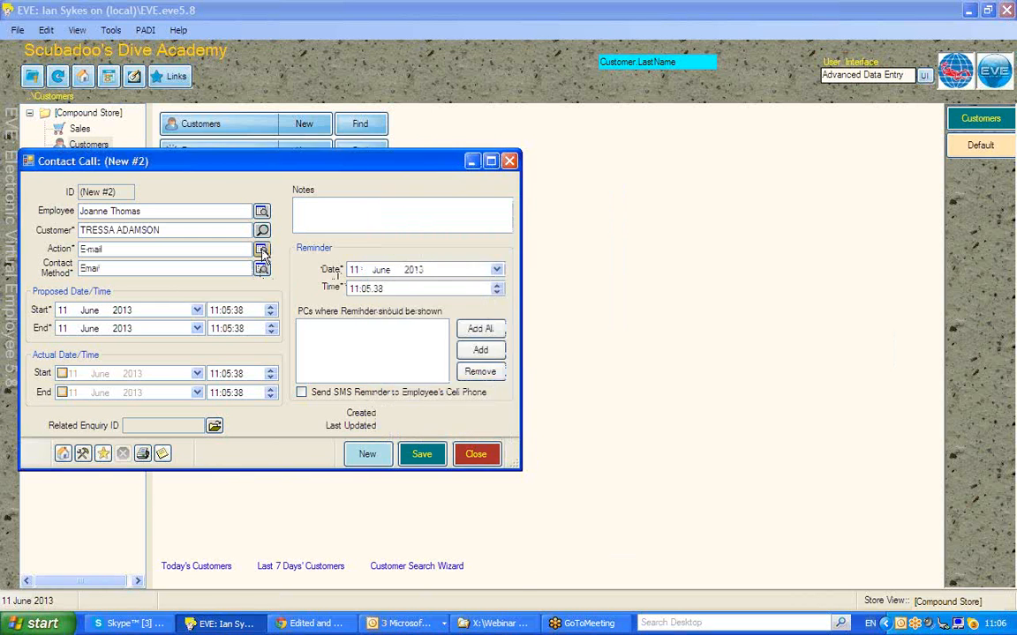
pyautogui.click(261, 251)
pyautogui.doubleClick(365, 255)
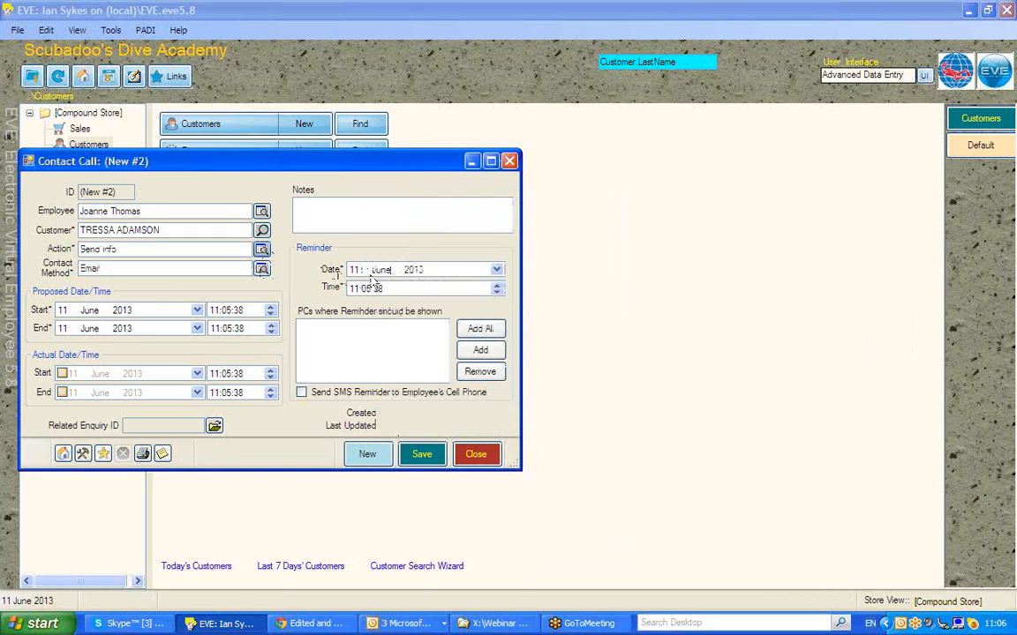
# - Enter "Upcoming Red Sea Liveaboard" as the contact call's notes
pyautogui.click(317, 212)
pyautogui.write('S')
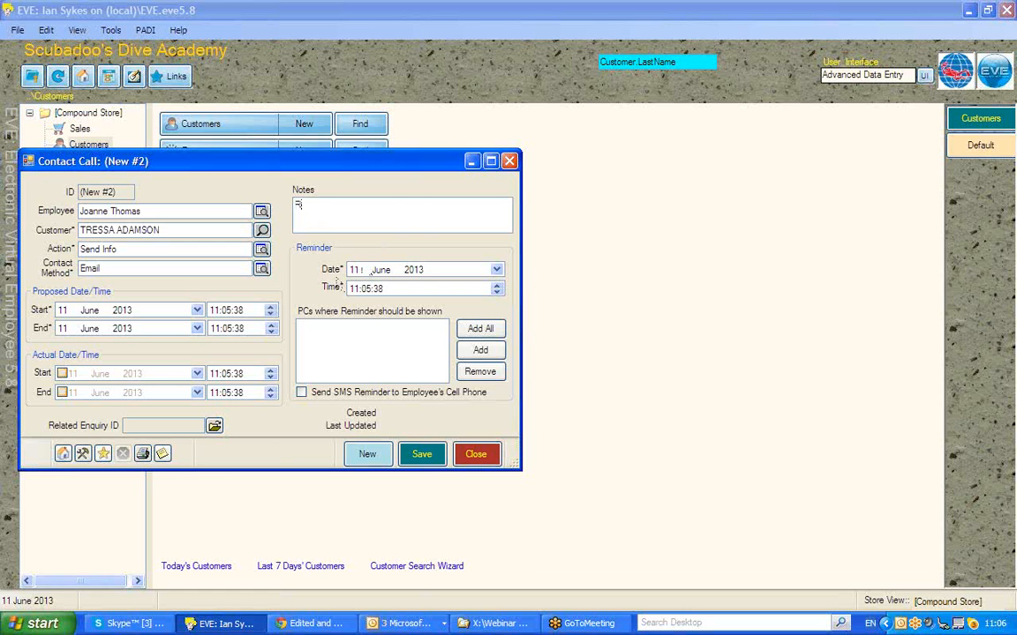
pyautogui.press('BackSpace')
pyautogui.write('Upp')
pyautogui.press('BackSpace')
pyautogui.write('coming Rew')
pyautogui.press('BackSpace')
pyautogui.write('d Sea')
pyautogui.press('BackSpace')
pyautogui.press('BackSpace')
pyautogui.press('BackSpace')
pyautogui.press('BackSpace')
pyautogui.write('Sea j')
pyautogui.write('iveabo')
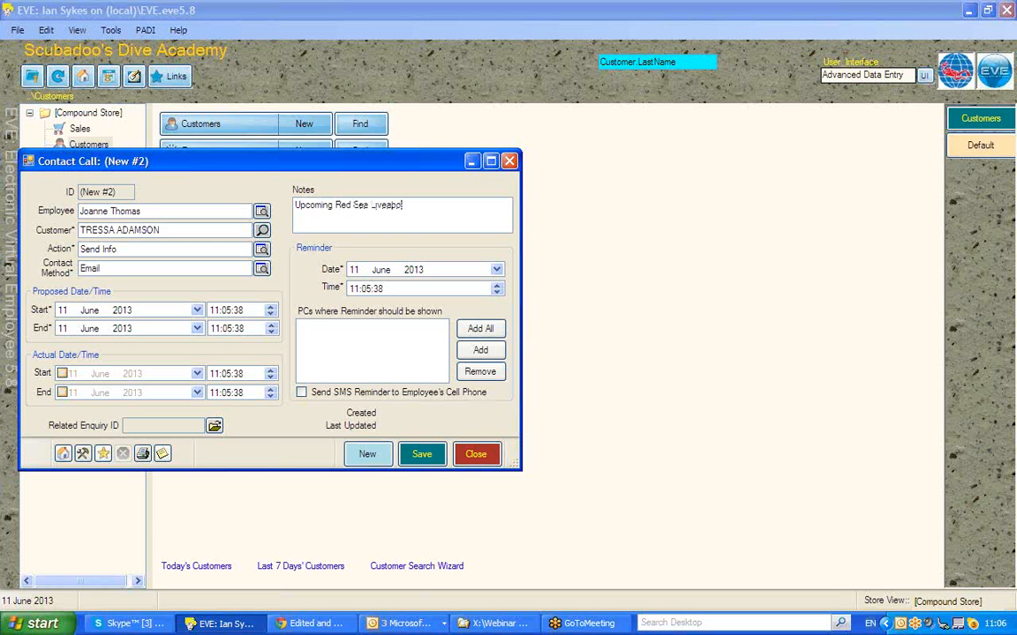
pyautogui.write('ard')
# - Set the contact call's proposed start and end dates to 14 June 2013
pyautogui.click(64, 311)
pyautogui.press('Up')
pyautogui.press('Up')
pyautogui.click(63, 328)
# - Add the presenter's laptop and all other PCs to the reminder's display list, leaving the employee SMS reminder off
pyautogui.click(484, 351)
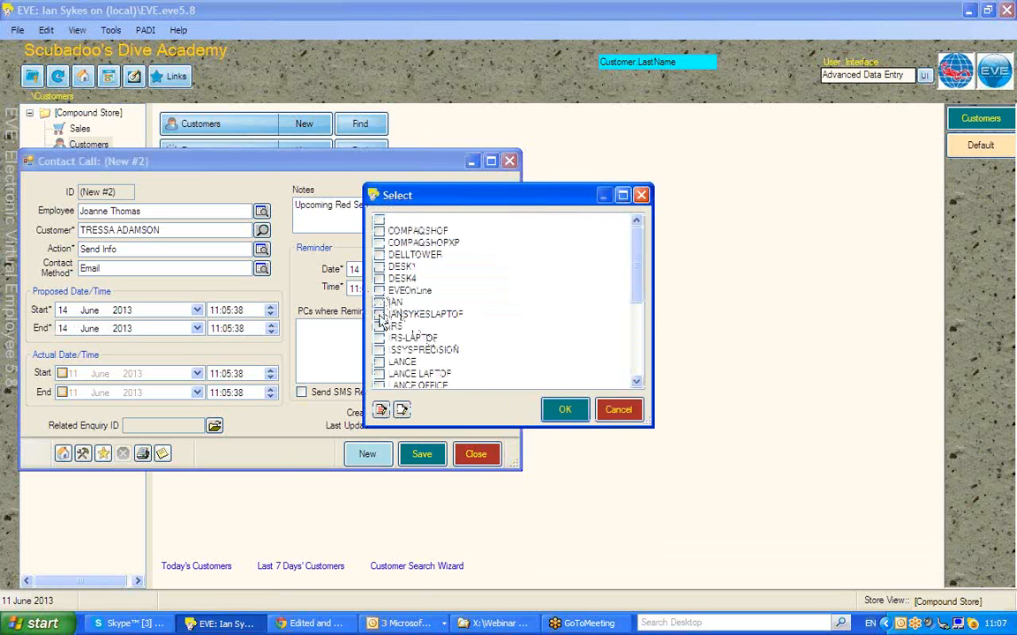
pyautogui.click(380, 314)
pyautogui.click(564, 410)
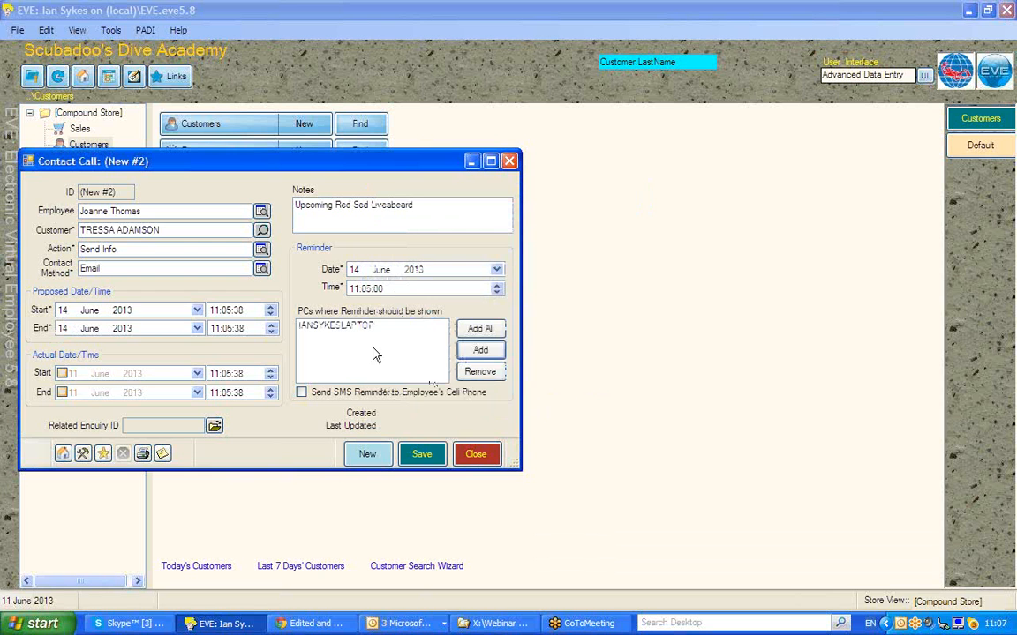
pyautogui.click(493, 334)
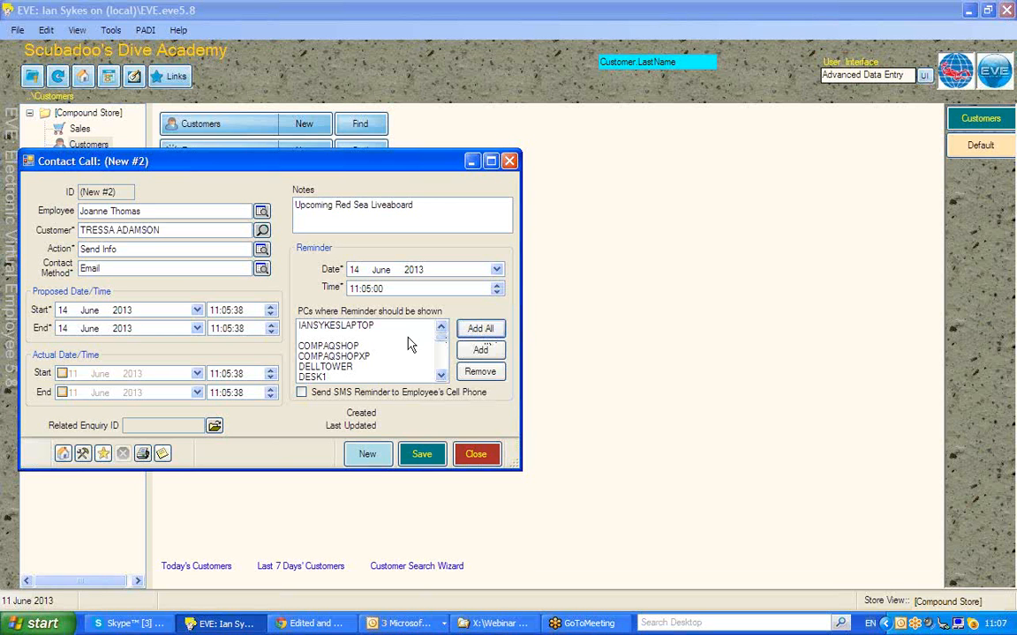
pyautogui.click(300, 394)
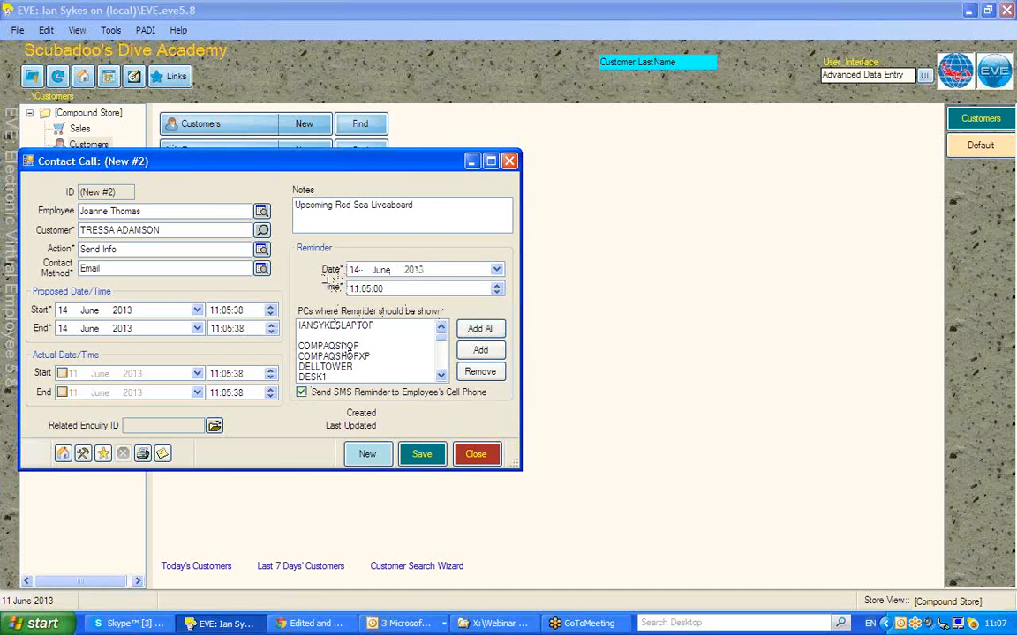
pyautogui.click(302, 395)
# - Set the proposed start and end to 11 June 2013 and the reminder time to 11:09:00, saving and closing the contact call
pyautogui.write('11')
pyautogui.click(63, 330)
pyautogui.write('11')
pyautogui.click(361, 290)
pyautogui.write('10')
pyautogui.click(421, 454)
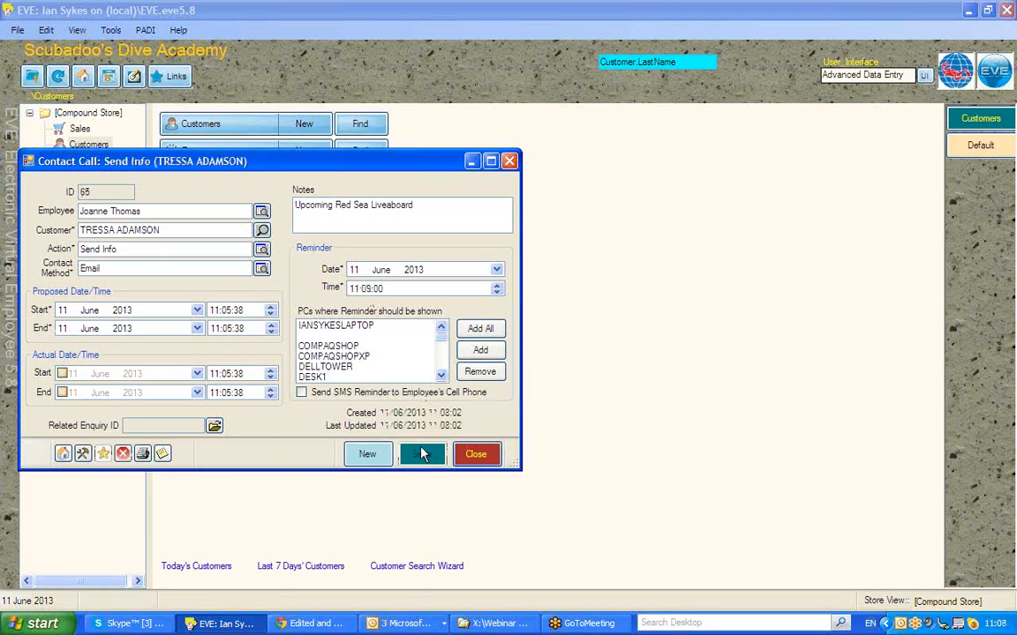
pyautogui.click(477, 455)
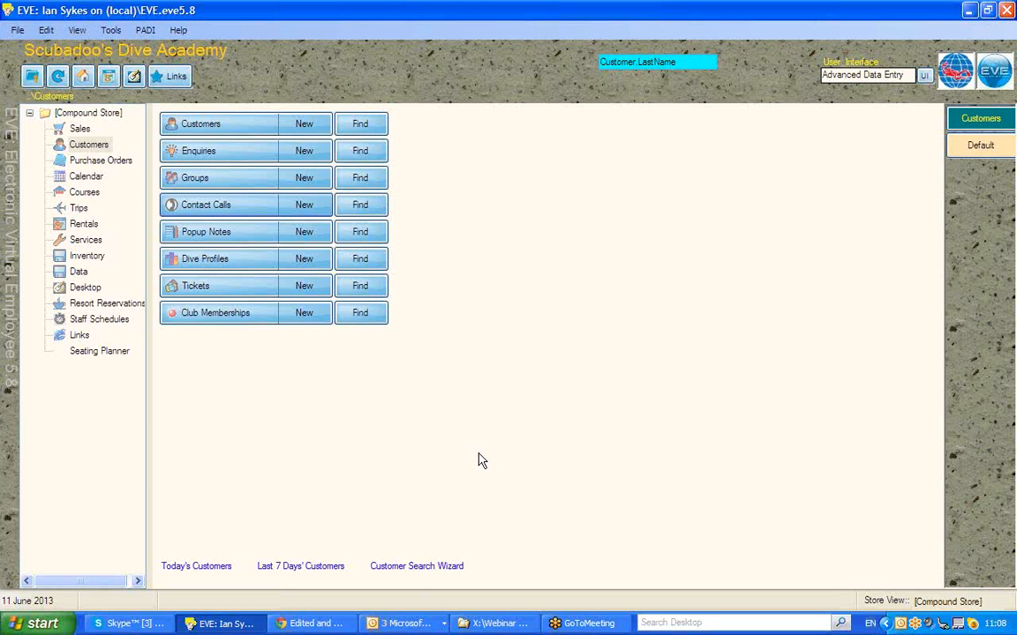
# - Create a new popup note and assign it to the customer found by searching for "ult"
pyautogui.click(304, 233)
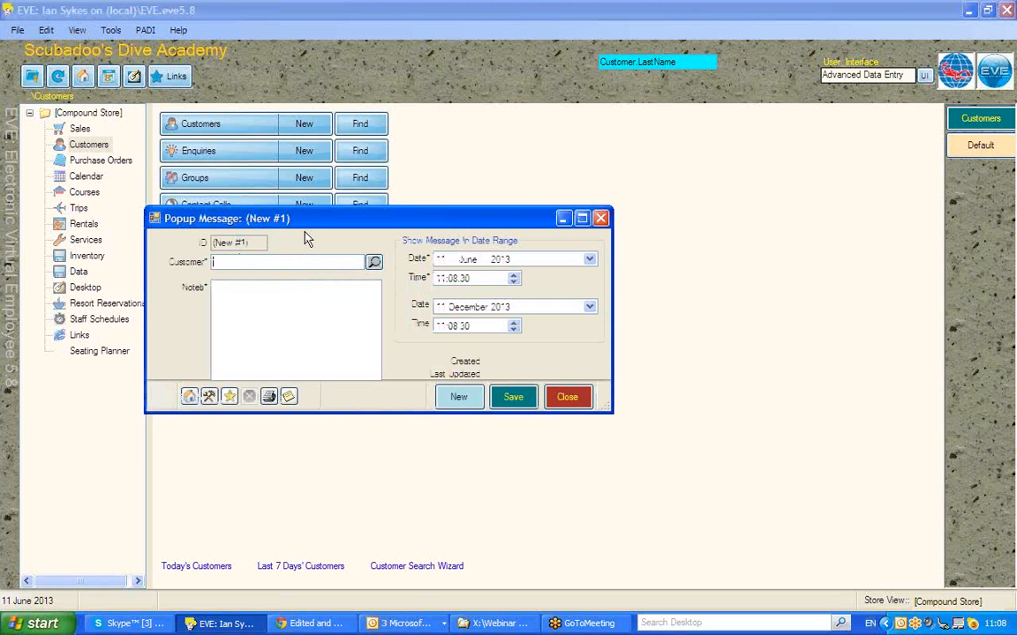
pyautogui.write('ult')
pyautogui.press('Return')
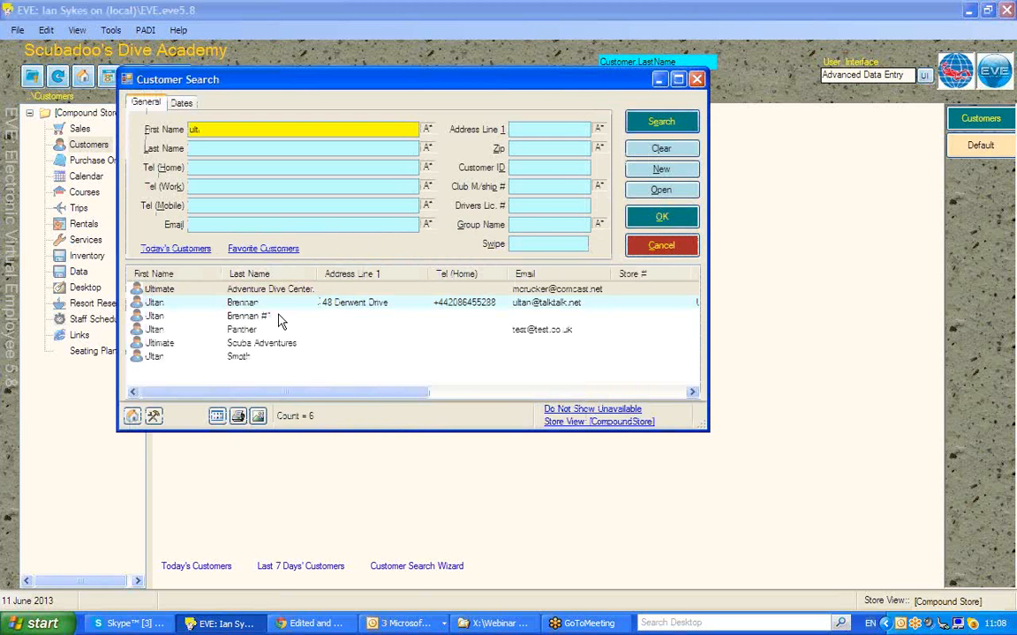
pyautogui.doubleClick(250, 303)
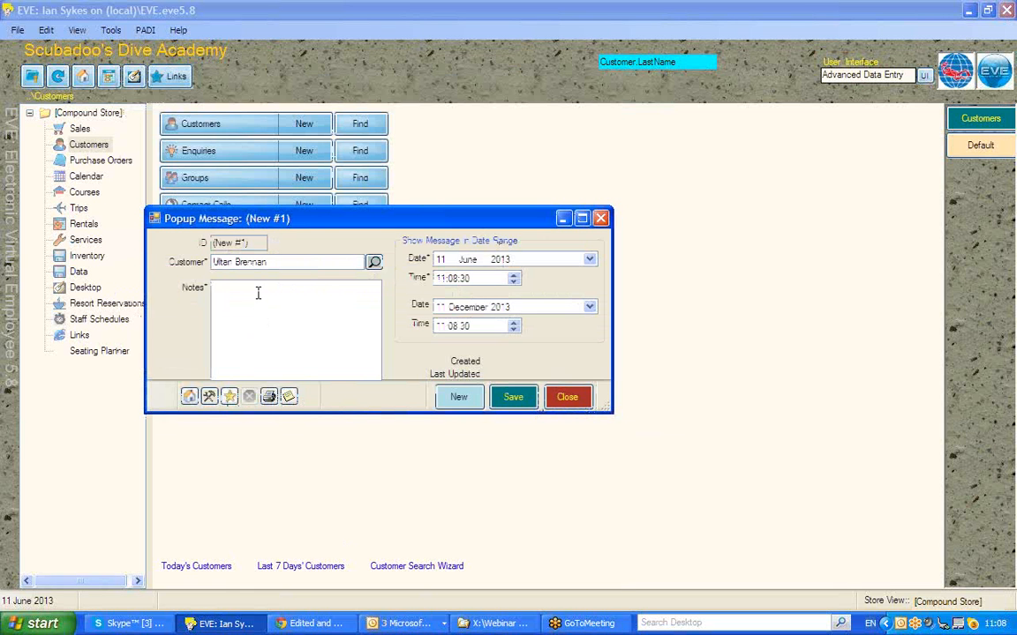
# - Enter "Left computer on boat. now in store cupboard." as the popup note's text
pyautogui.click(258, 293)
pyautogui.write('Le')
pyautogui.write('ft his')
pyautogui.write('uter on bo')
pyautogui.write('at. r')
pyautogui.write('ow in')
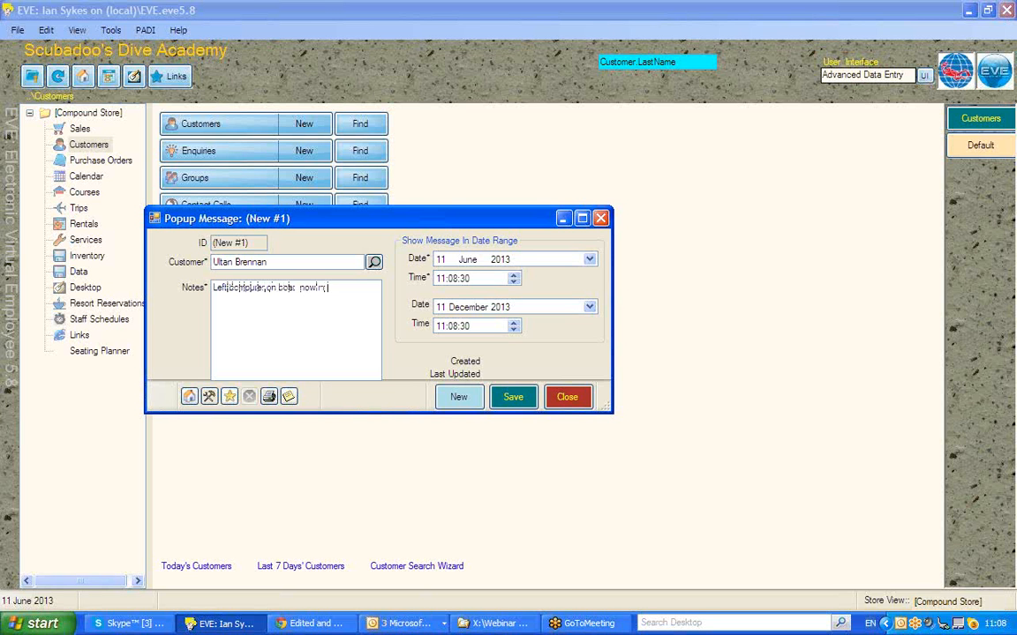
pyautogui.write(' baore cupboard')
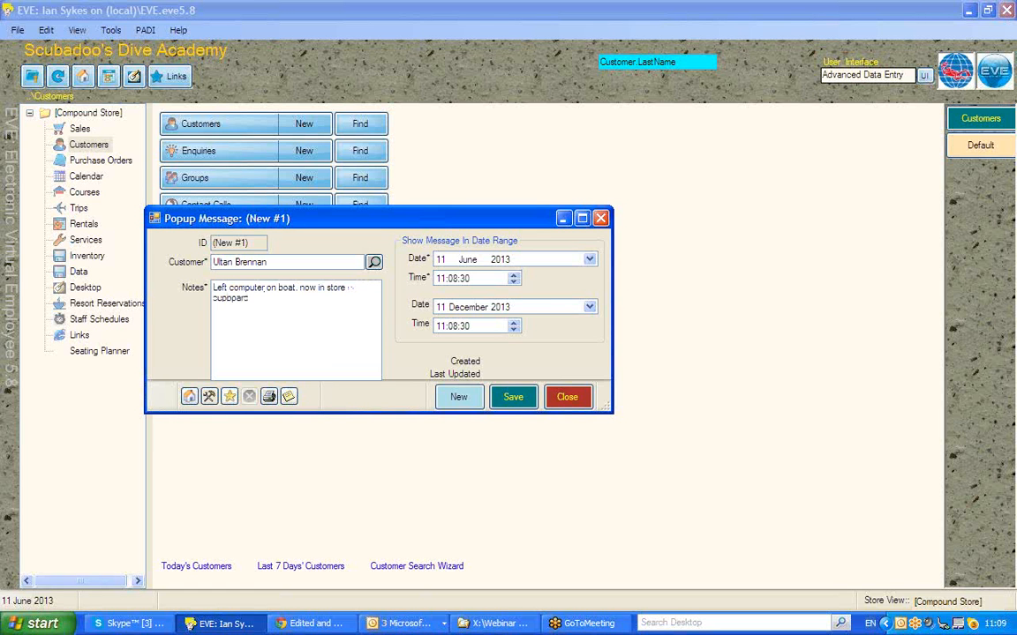
# - Set the popup note's display end date to 11 July 2013, and save and close the note
pyautogui.click(457, 308)
pyautogui.press('Down')
pyautogui.press('Down')
pyautogui.press('Down')
pyautogui.press('Down')
pyautogui.press('Down')
pyautogui.click(514, 399)
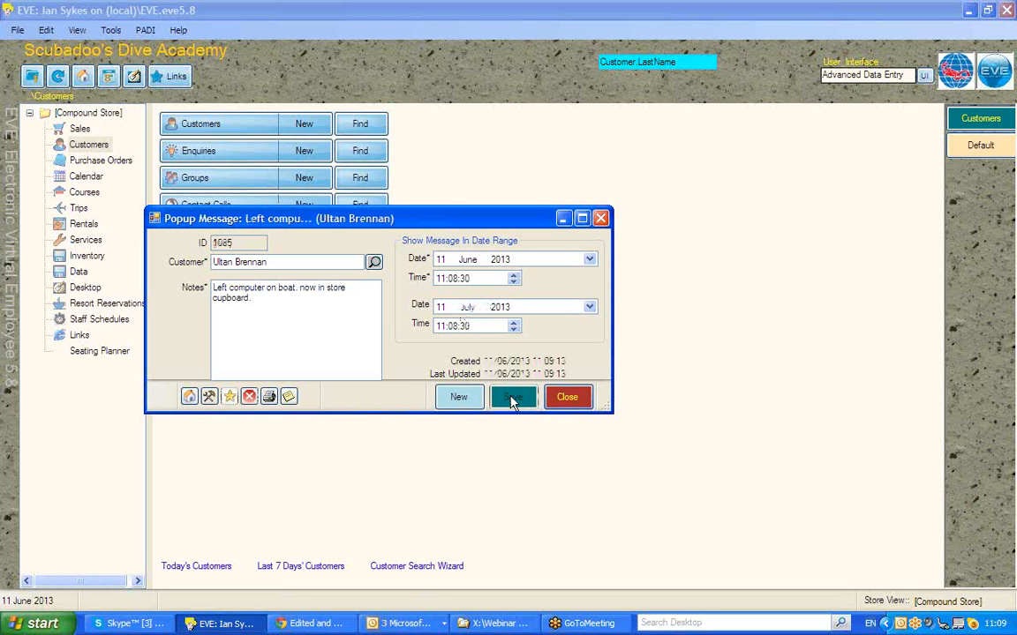
pyautogui.click(566, 397)
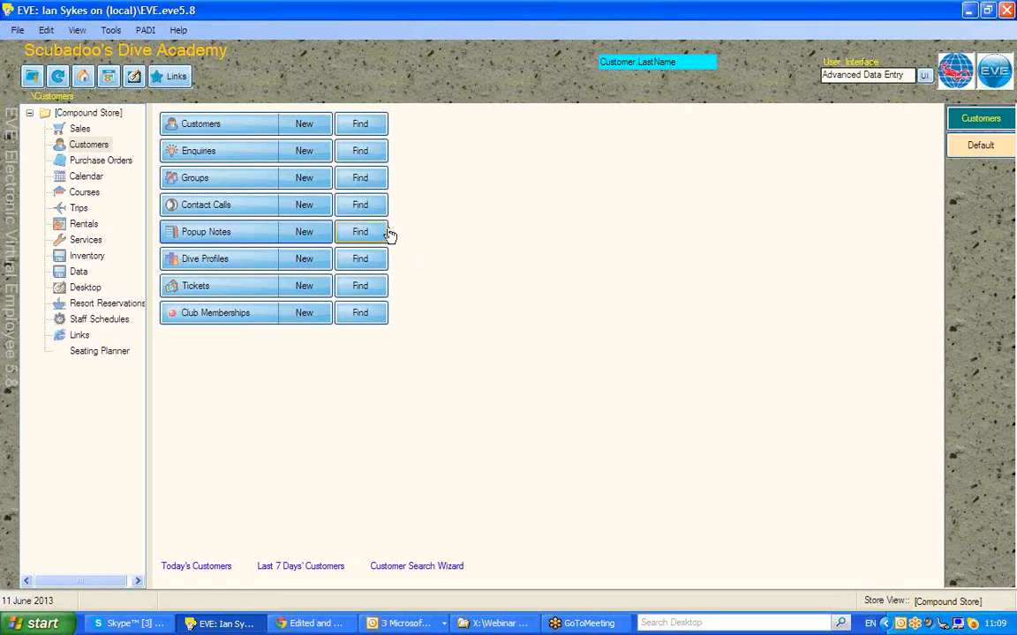
# - Start a new sales invoice, assigning the employee and the same customer the popup note was written for
pyautogui.click(78, 129)
pyautogui.click(304, 123)
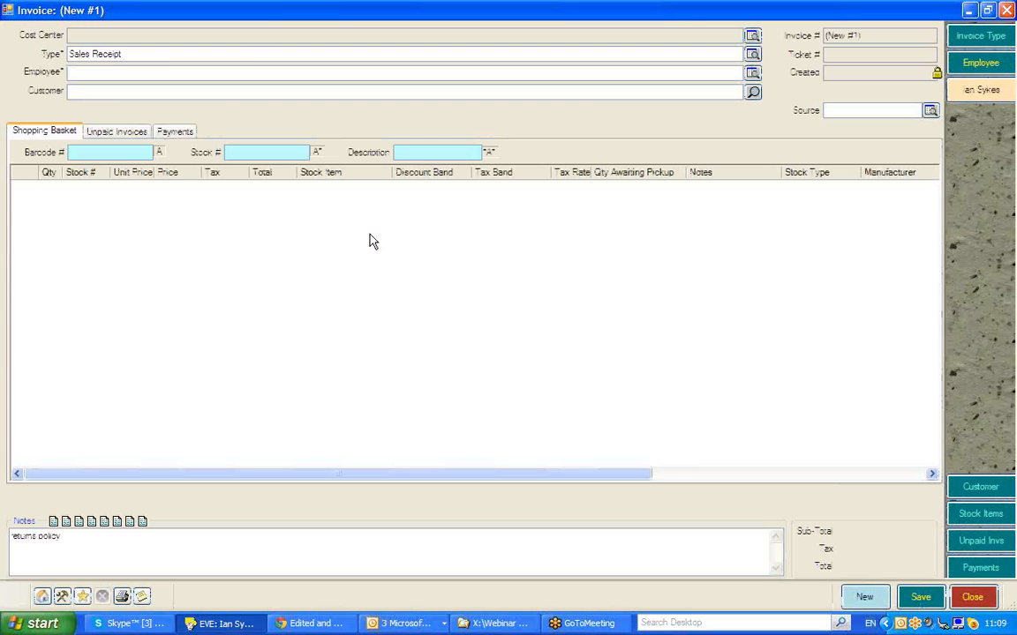
pyautogui.press('Tab')
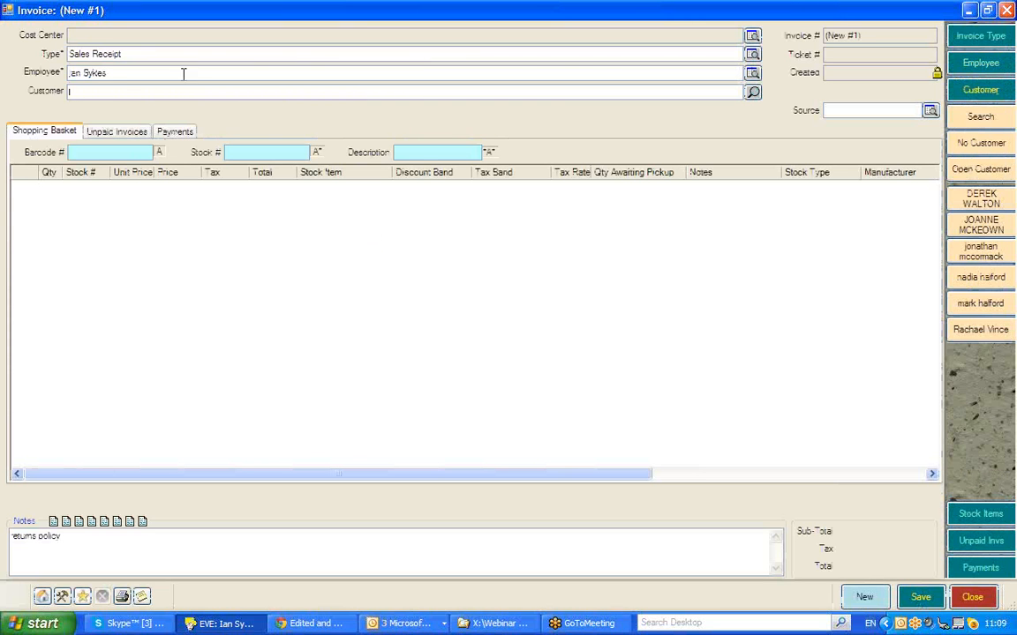
pyautogui.write('Llti')
pyautogui.press('Return')
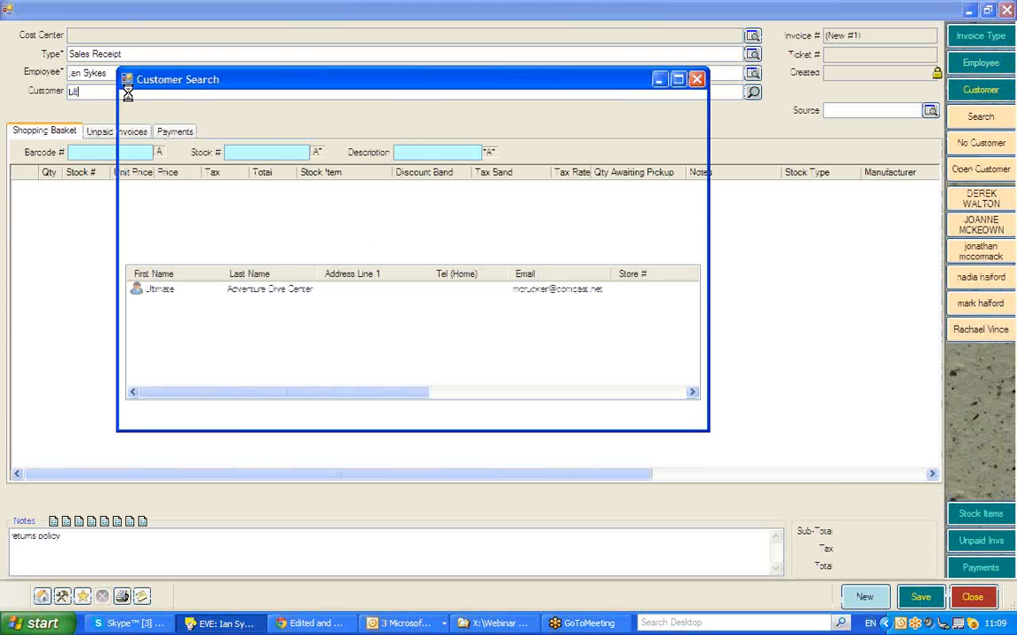
pyautogui.doubleClick(201, 302)
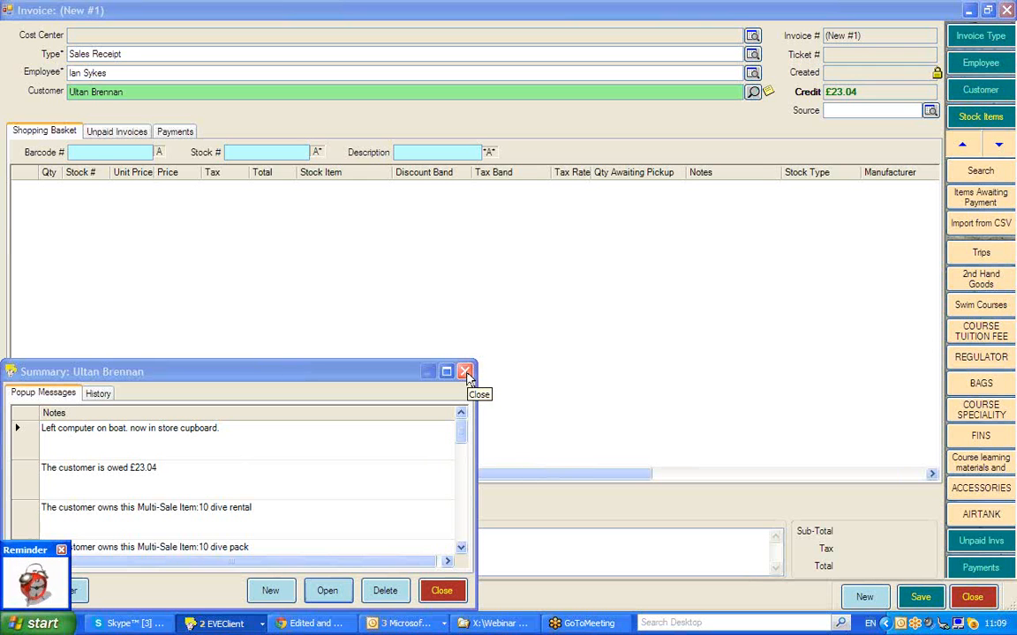
# - Open the Send Info contact call from its due reminder and review the text in its notes
pyautogui.click(35, 575)
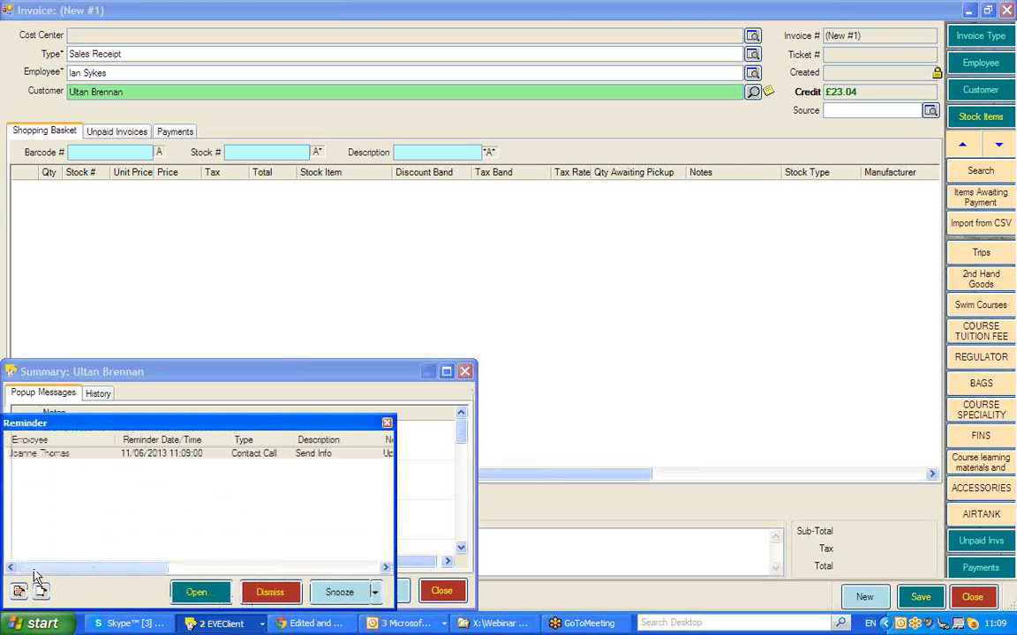
pyautogui.click(69, 453)
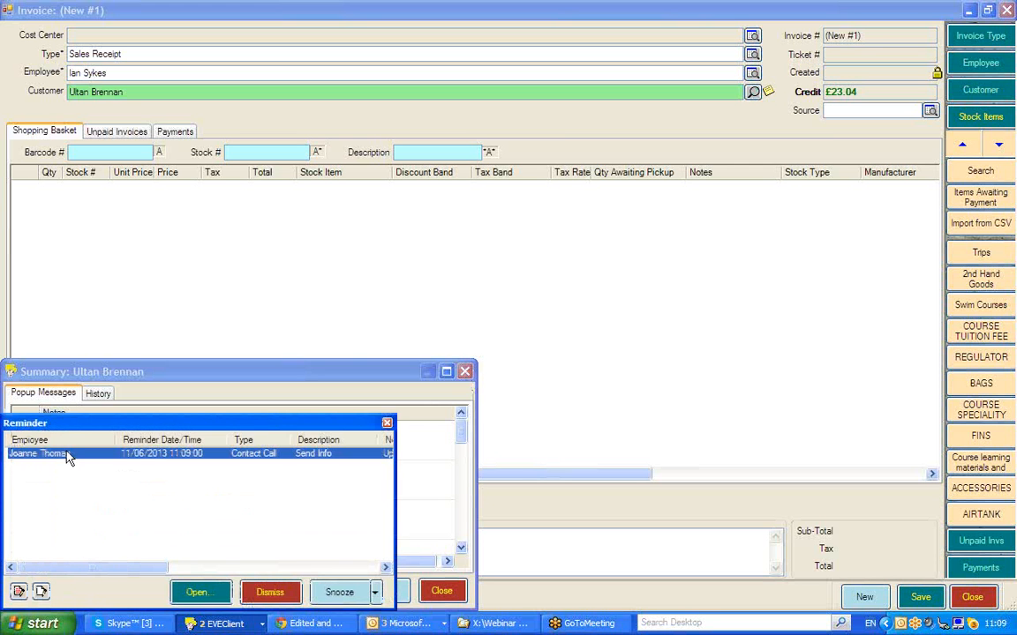
pyautogui.click(196, 593)
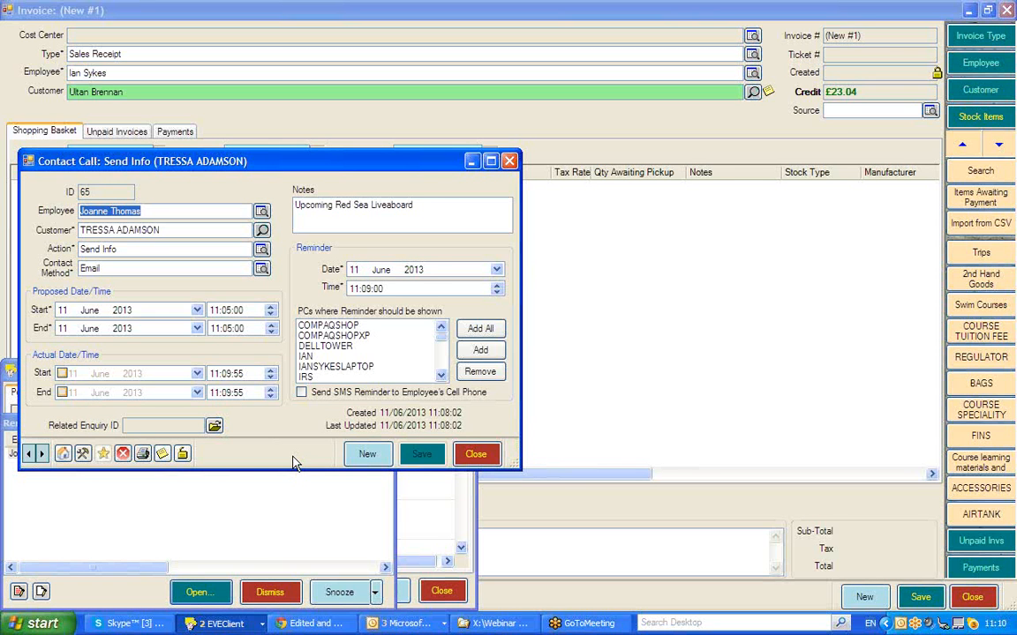
pyautogui.click(442, 201)
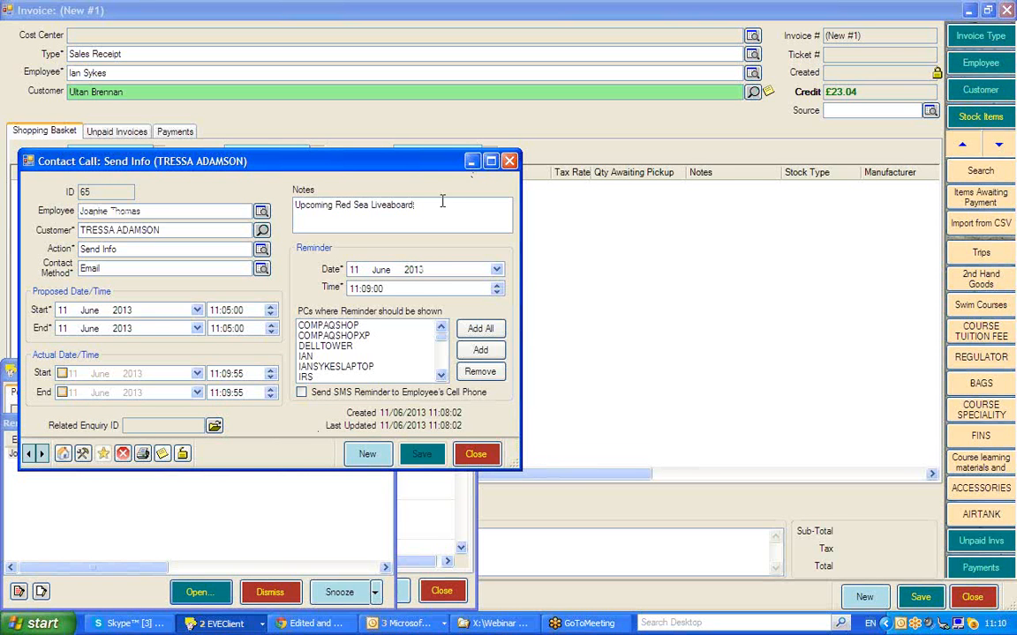
pyautogui.moveTo(442, 201); pyautogui.dragTo(265, 205)
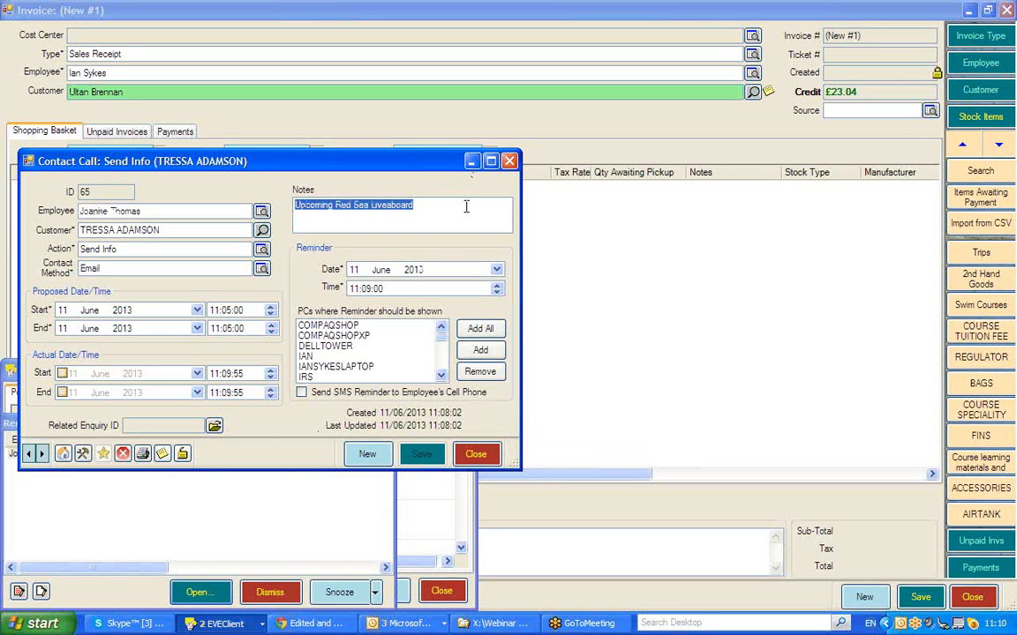
# - Mark the contact call's actual start and end as done on 11 June 2013, and save and close the call
pyautogui.click(62, 374)
pyautogui.click(61, 392)
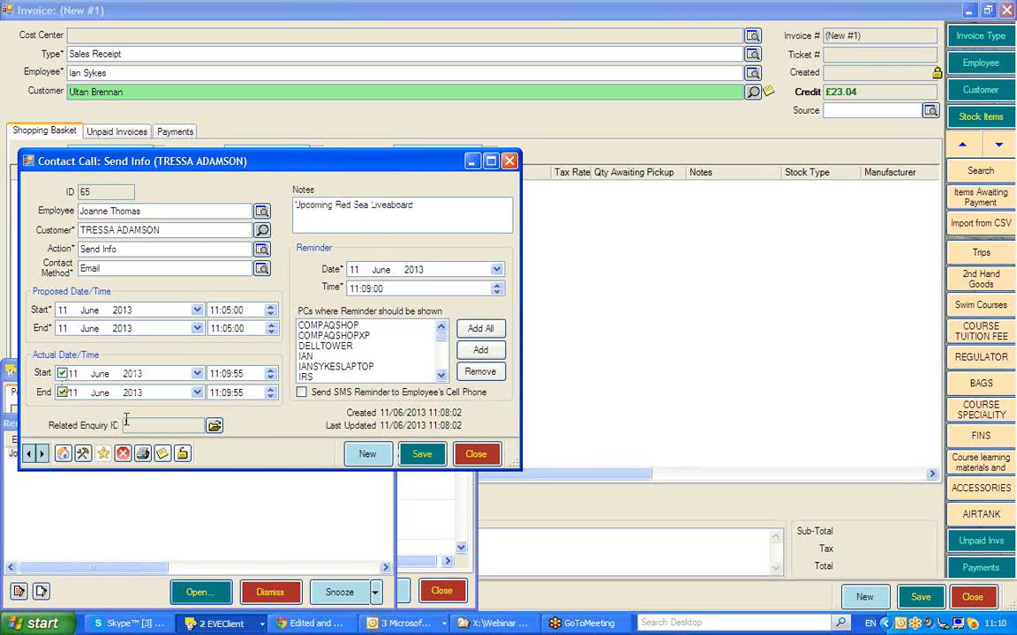
pyautogui.click(421, 454)
pyautogui.click(474, 454)
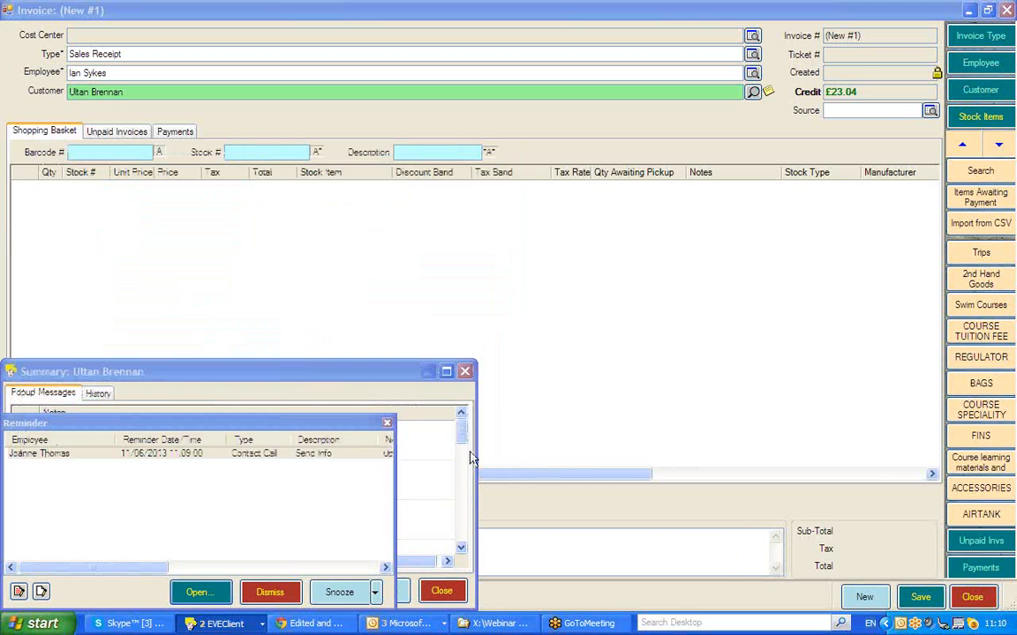
# - Close the reminder list and the customer's popup message summary
pyautogui.click(386, 424)
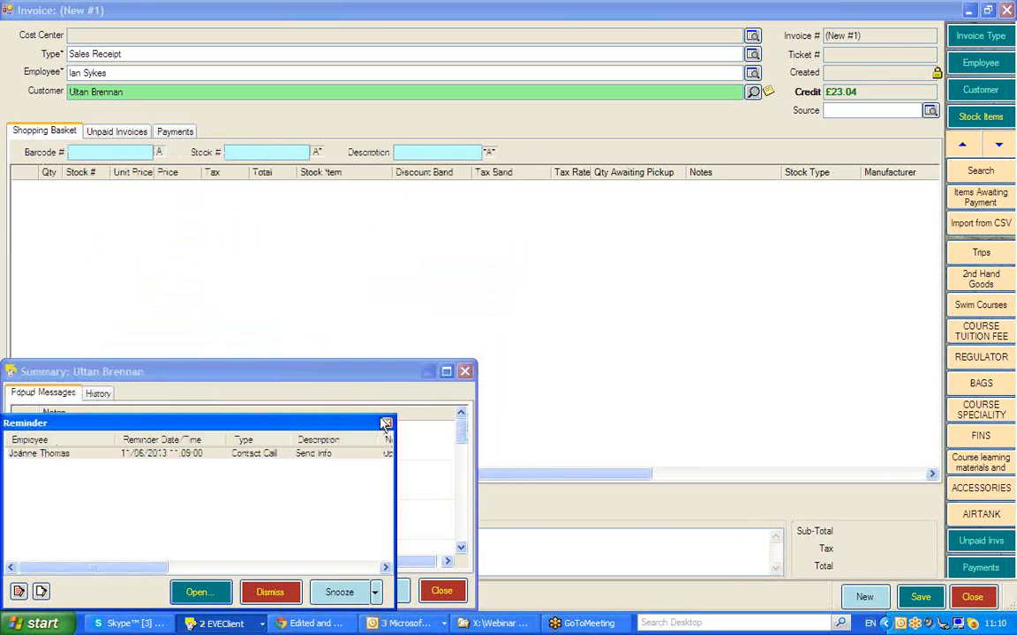
pyautogui.click(386, 424)
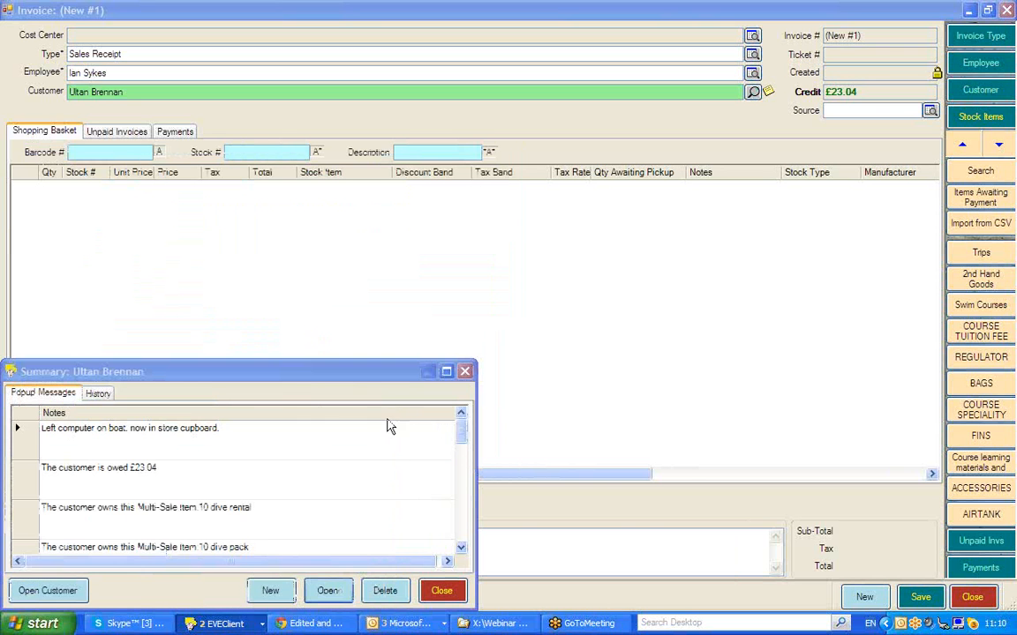
pyautogui.click(465, 372)
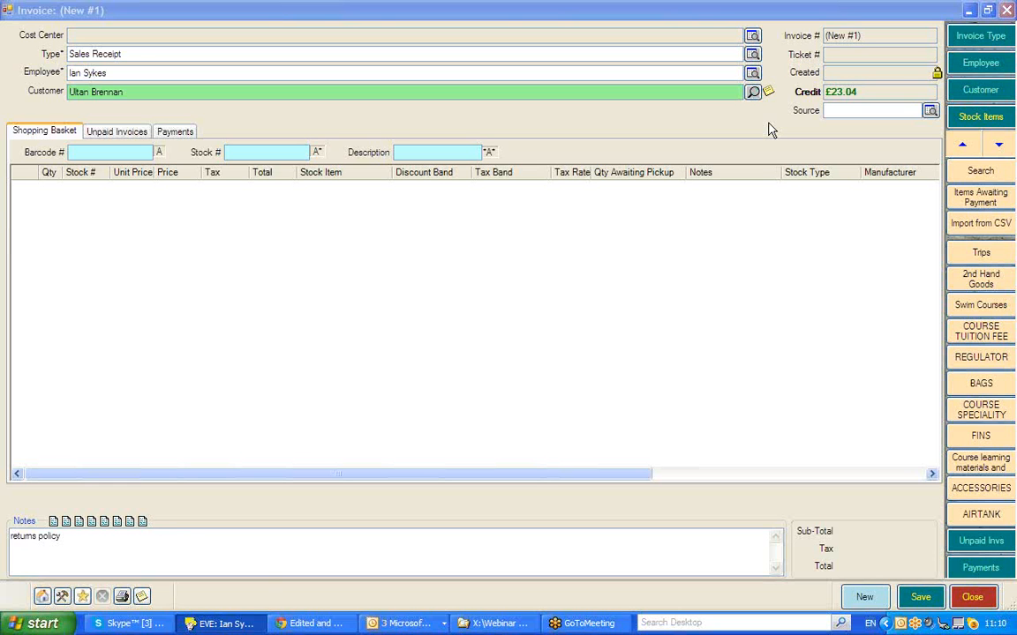
# - Close the new invoice without saving its changes
pyautogui.click(1008, 11)
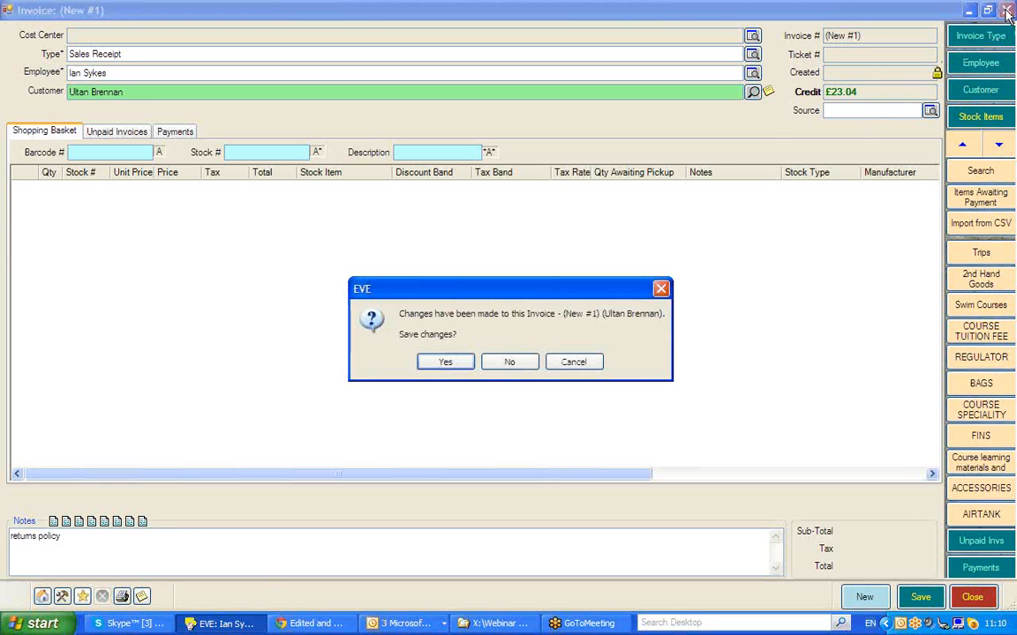
pyautogui.click(506, 360)
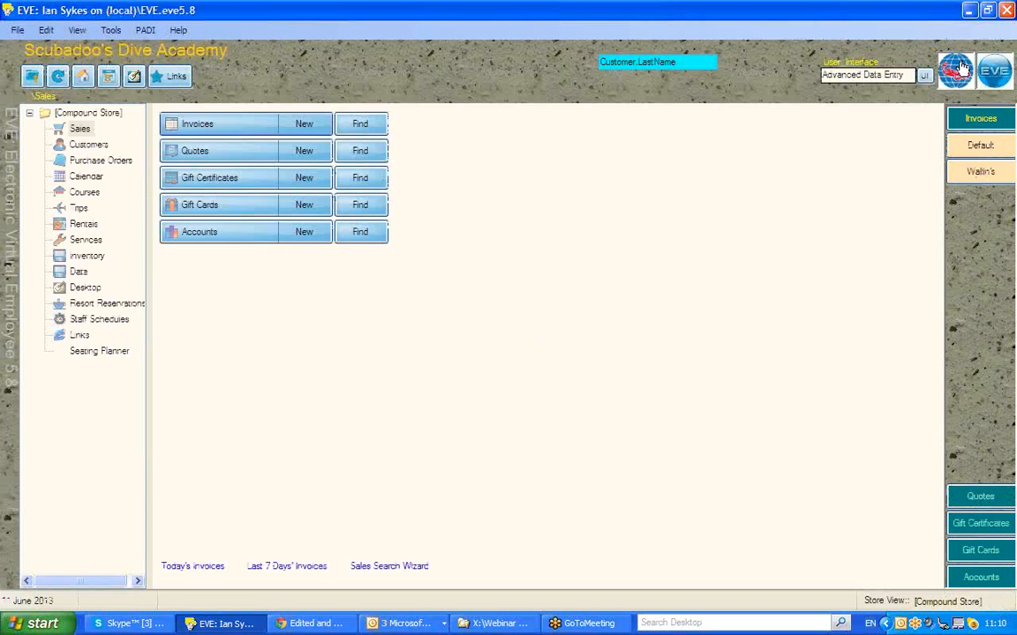
pyautogui.click(907, 33)
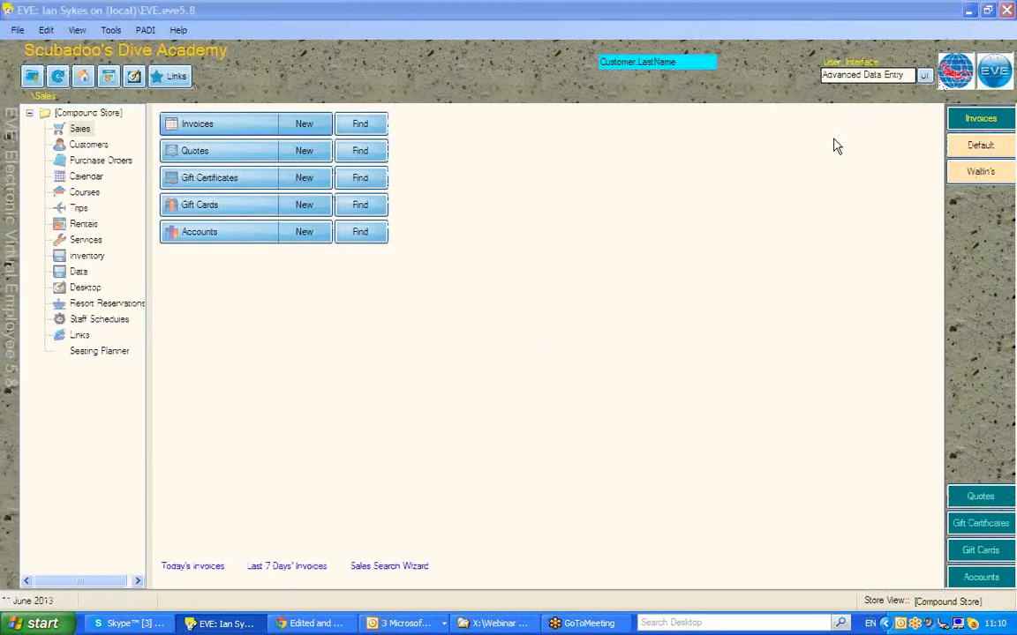